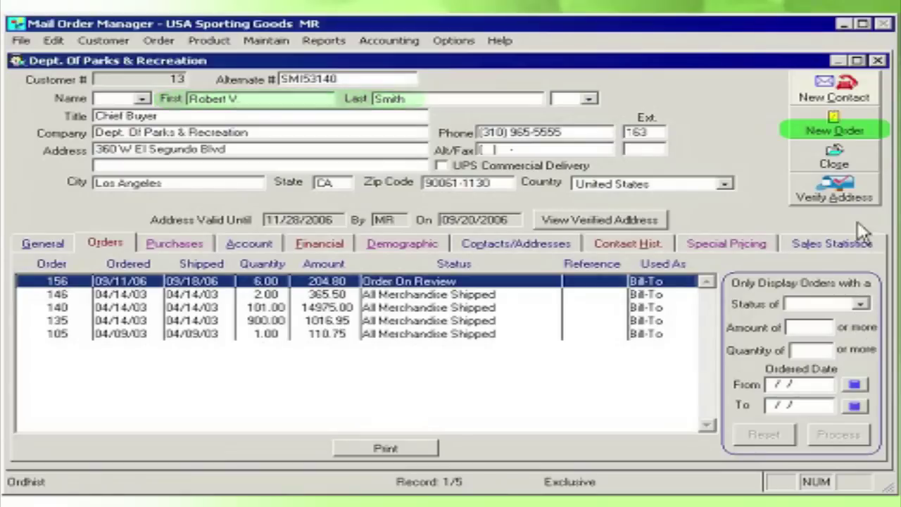
- Start a new order with one baseball, item E-BE-BALL
left_click(845, 130)
type("E-BE-BALL")
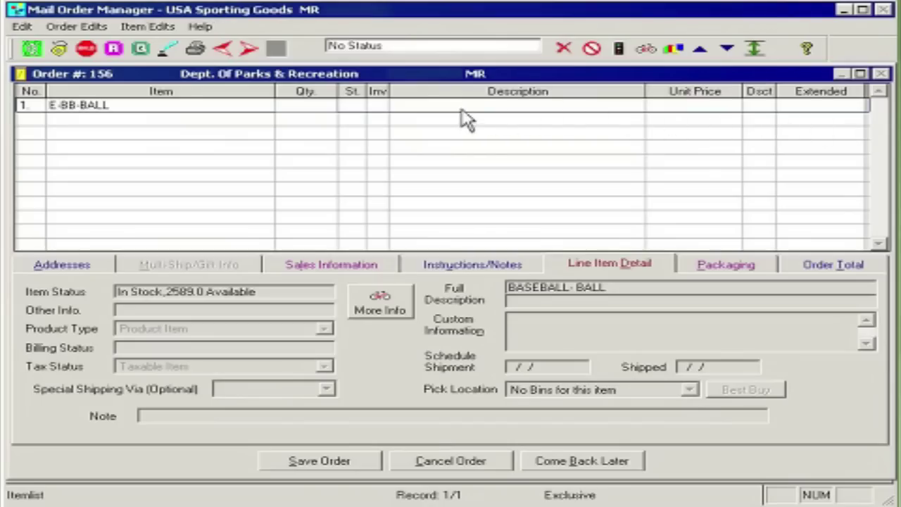
left_click(317, 105)
type("1")
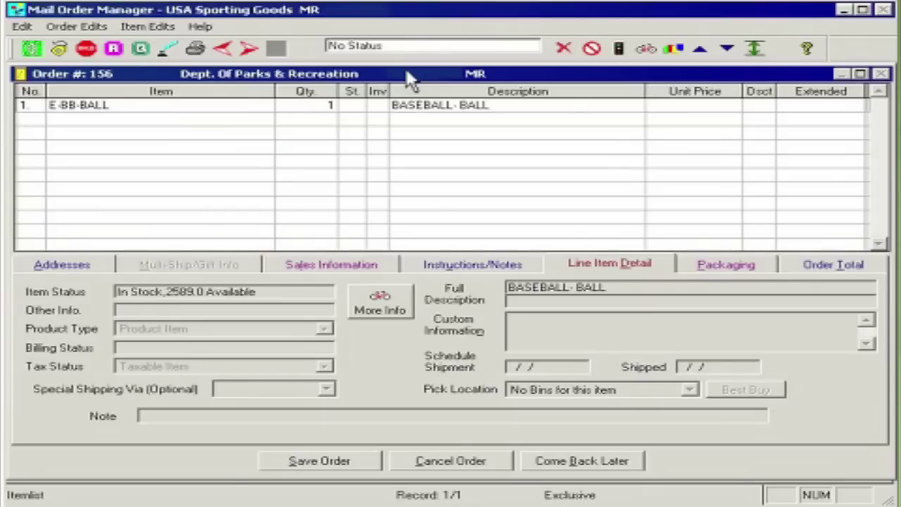
key("Return")
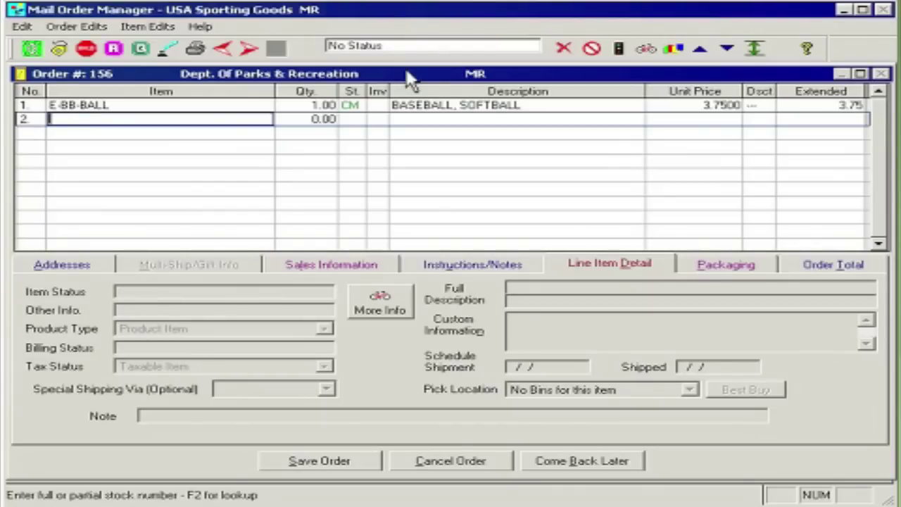
type("E-")
key("Return")
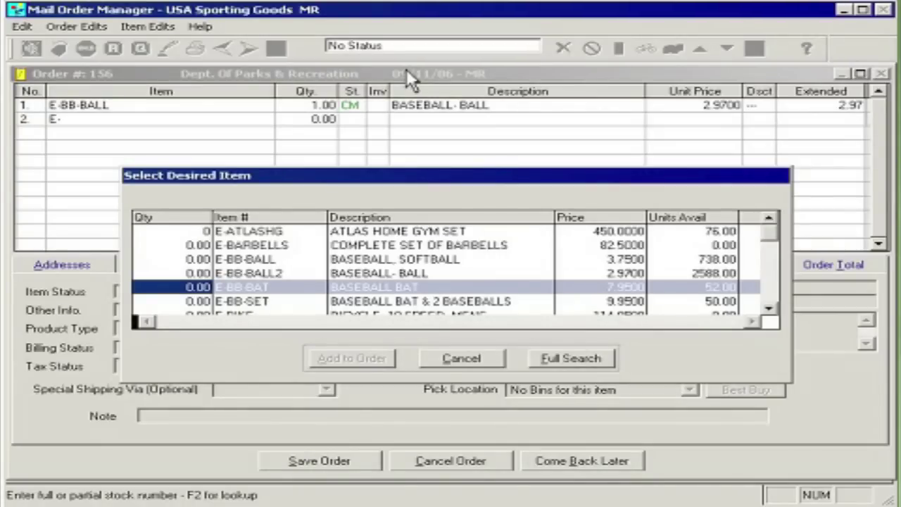
key("Return")
type("036000260805")
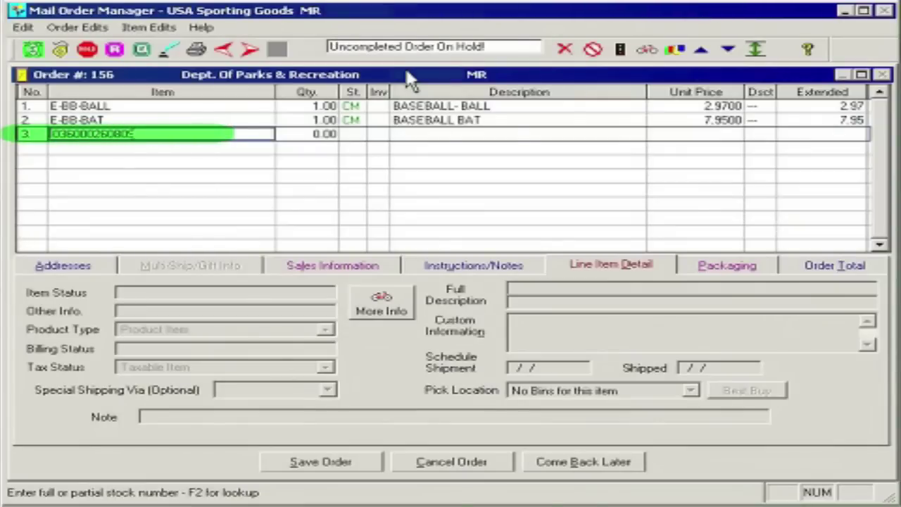
key("Return")
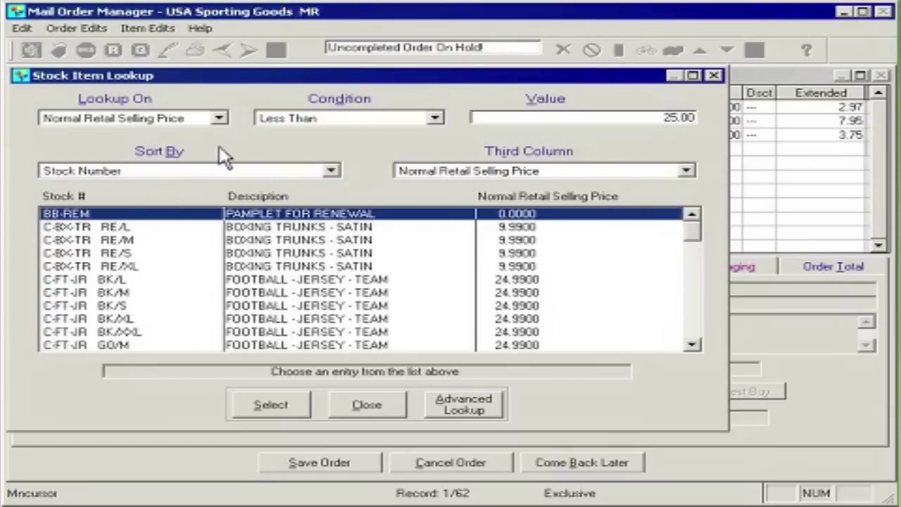
- Choose the stock search field and view the search type options in the lookup
left_click(219, 119)
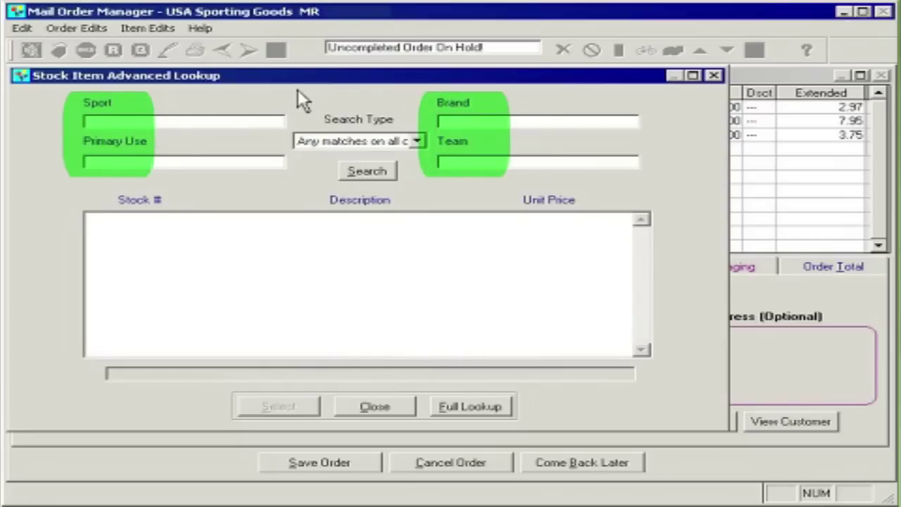
left_click(417, 142)
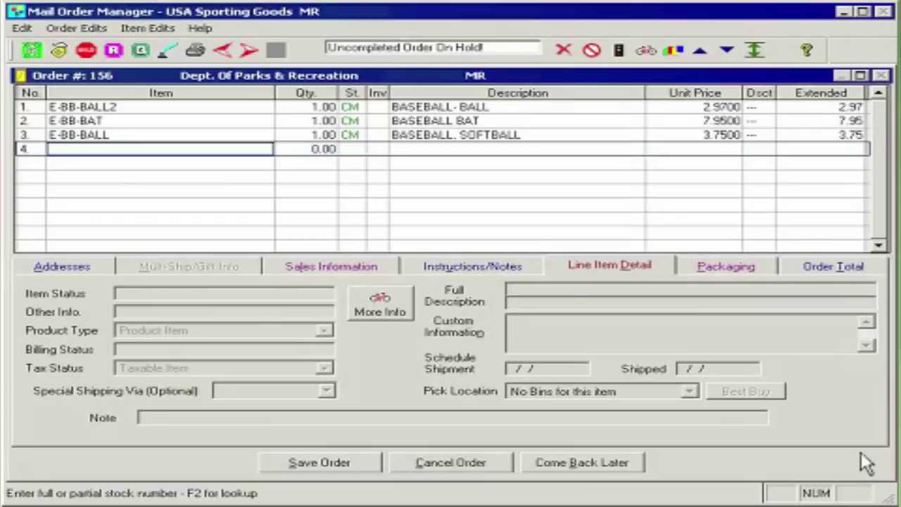
- Add one green large C-WUS warm up suit from the size/colour matrix
type("C-")
type("WUS")
key("Return")
type("1")
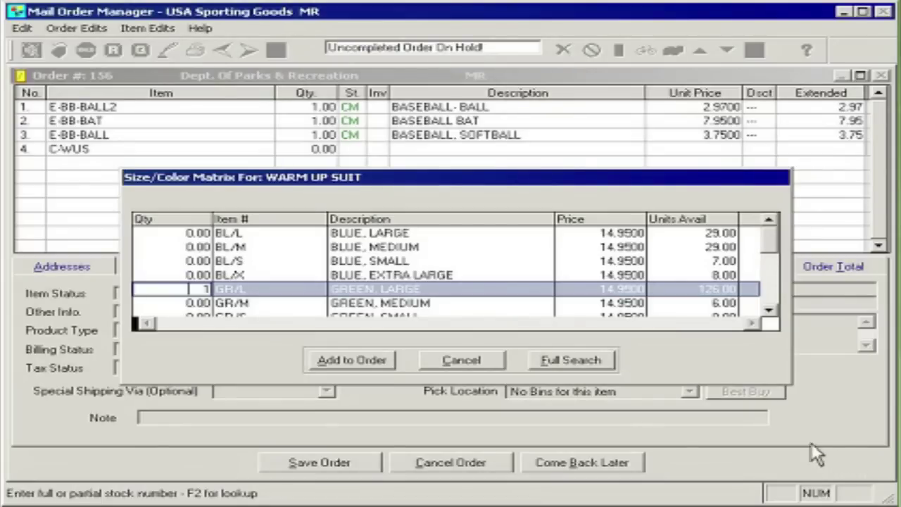
left_click(362, 363)
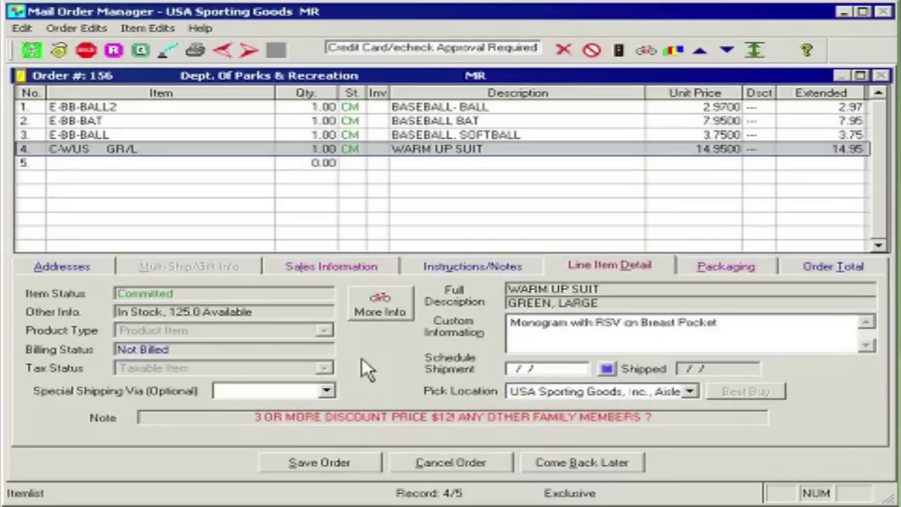
- Enter E-BB-SET on line 5 and review its components, general, detailed and additional info
type("E-BB-S")
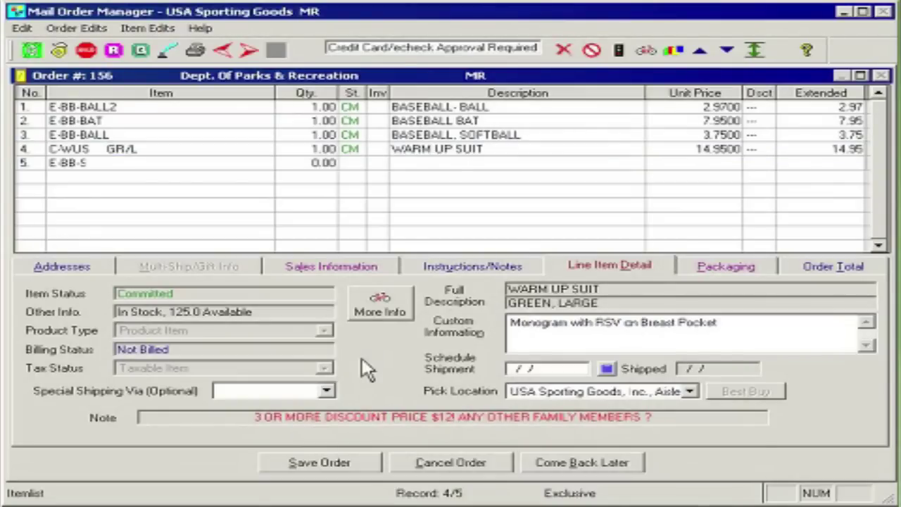
type("ET")
left_click(380, 304)
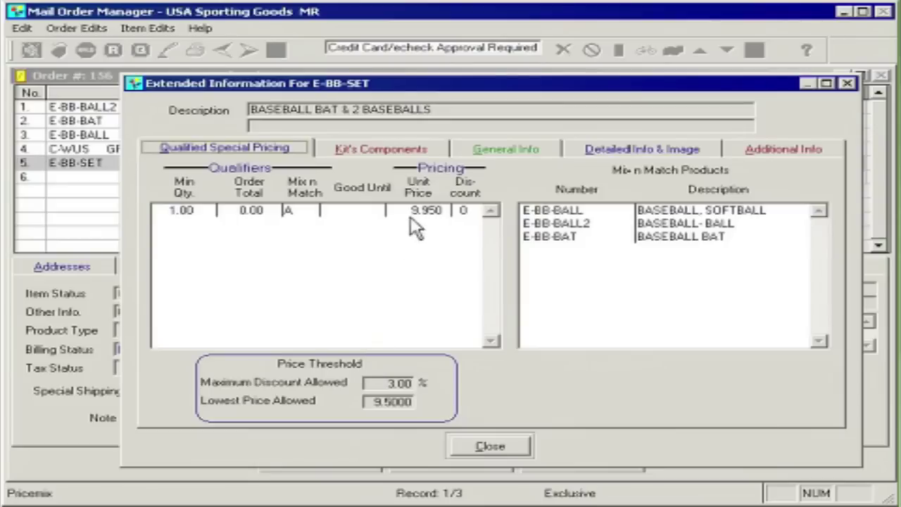
left_click(434, 148)
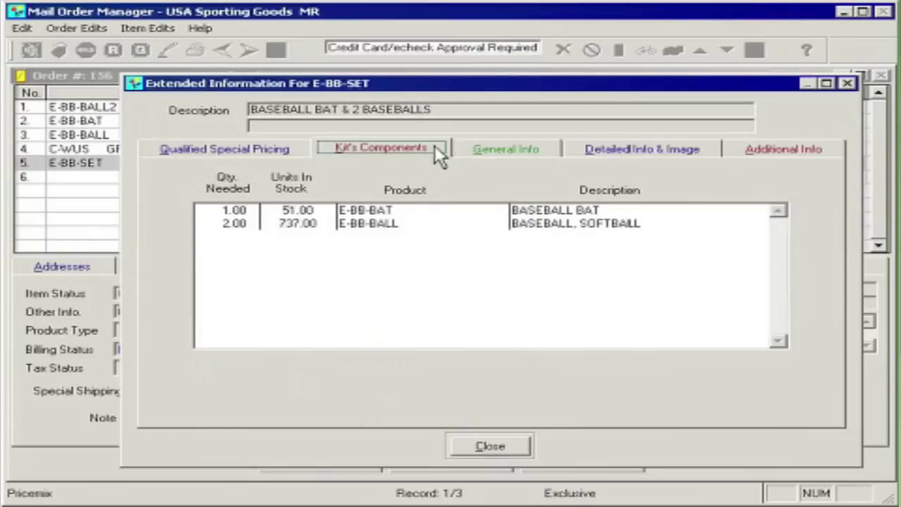
left_click(542, 156)
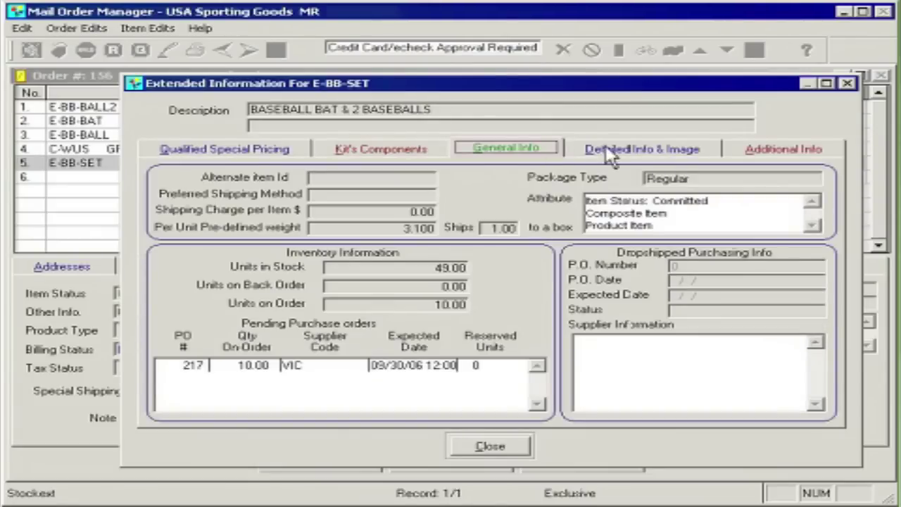
left_click(710, 155)
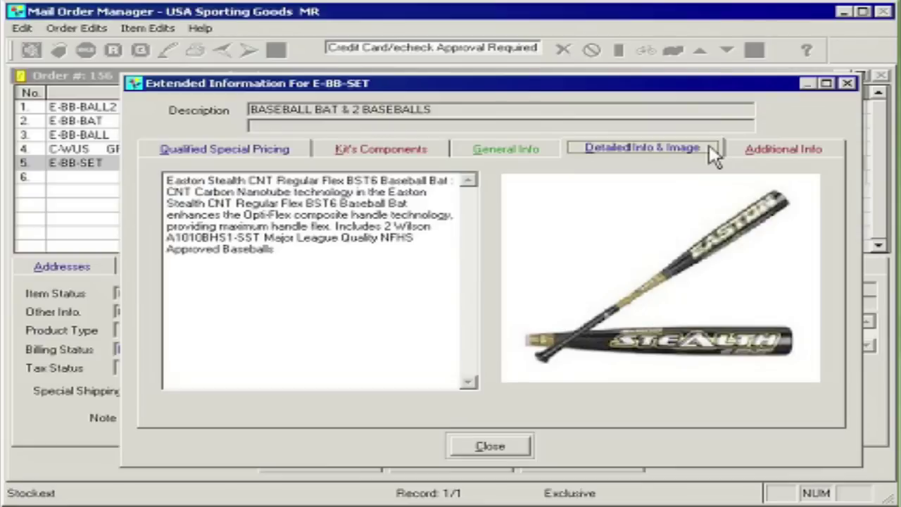
left_click(797, 155)
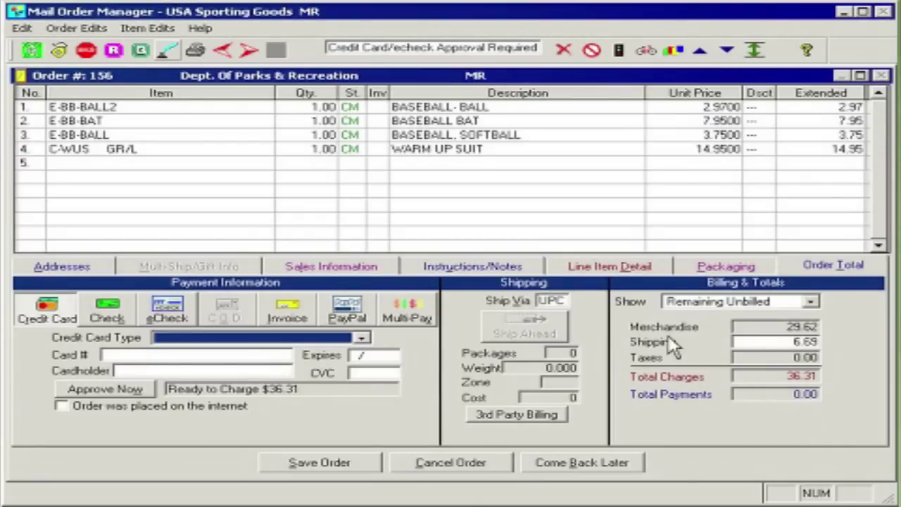
- Request a 'TY - Thank you for your order' notice for the customer
left_click(182, 60)
left_click(560, 173)
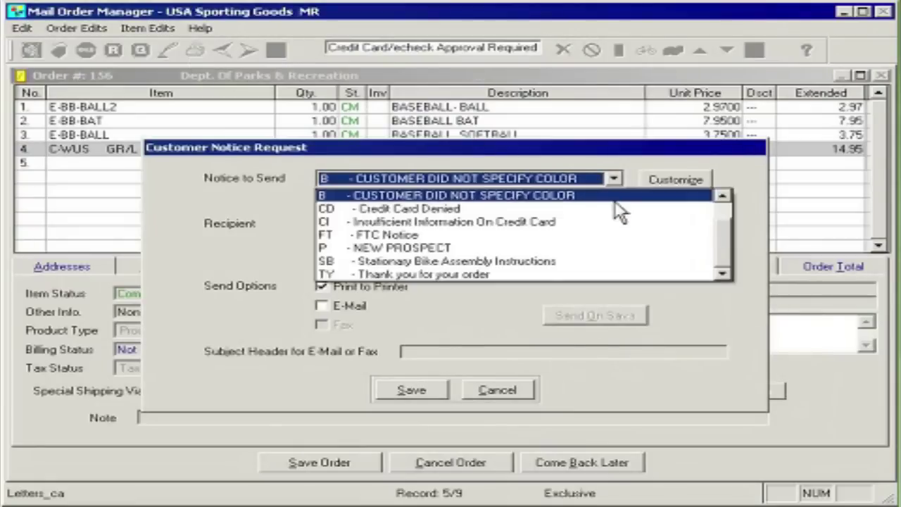
left_click(624, 274)
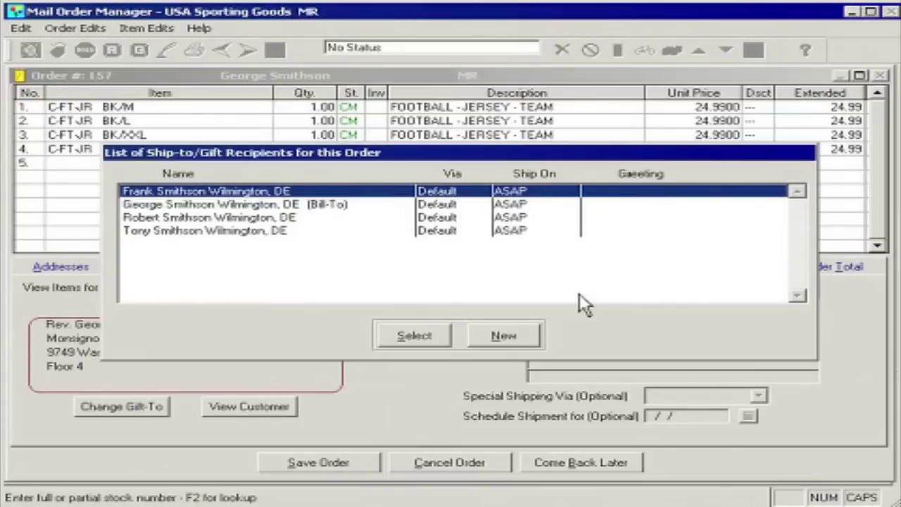
- Select the third gift recipient and confirm it with a greeting
left_click(286, 218)
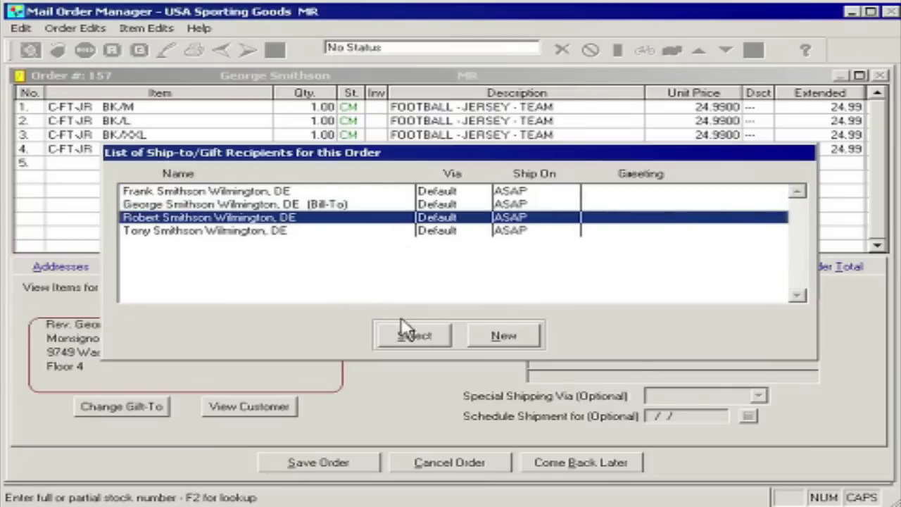
left_click(412, 334)
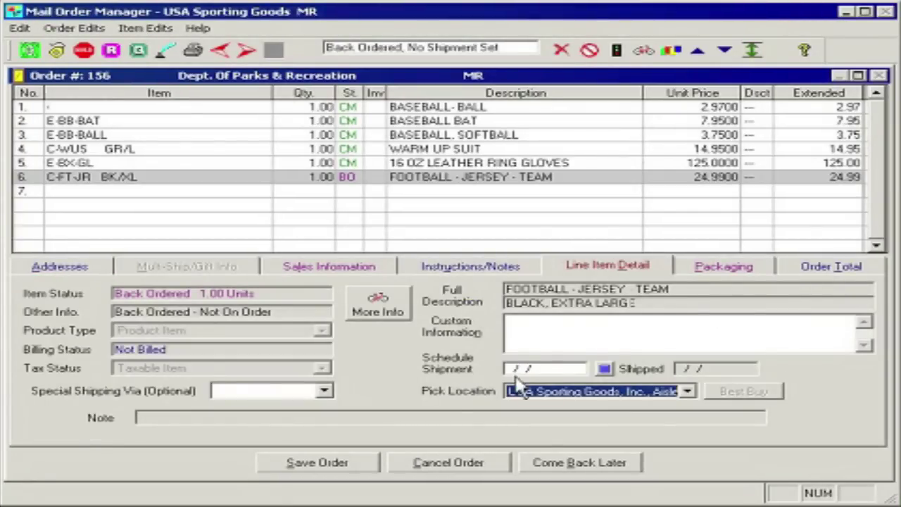
- Keep the jersey's current aisle pick location and enter item E-BB-BALL2
left_click(686, 392)
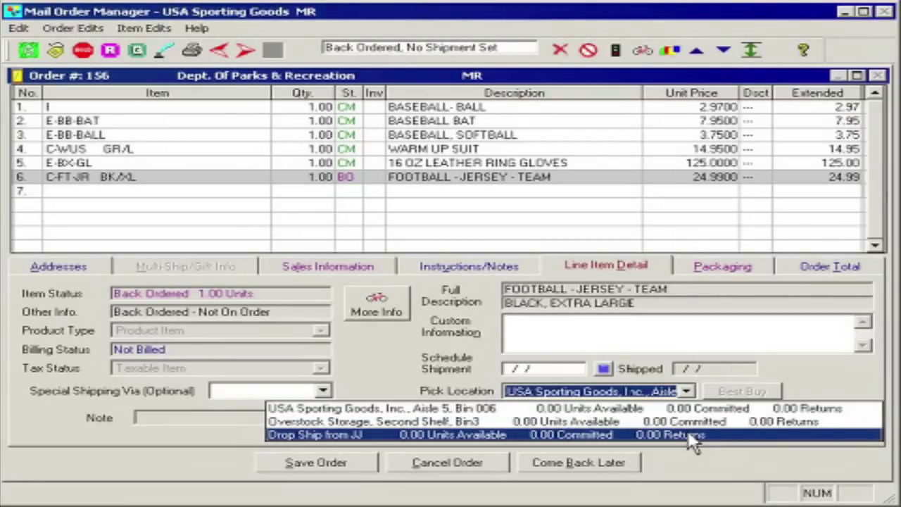
left_click(745, 459)
type("E-E")
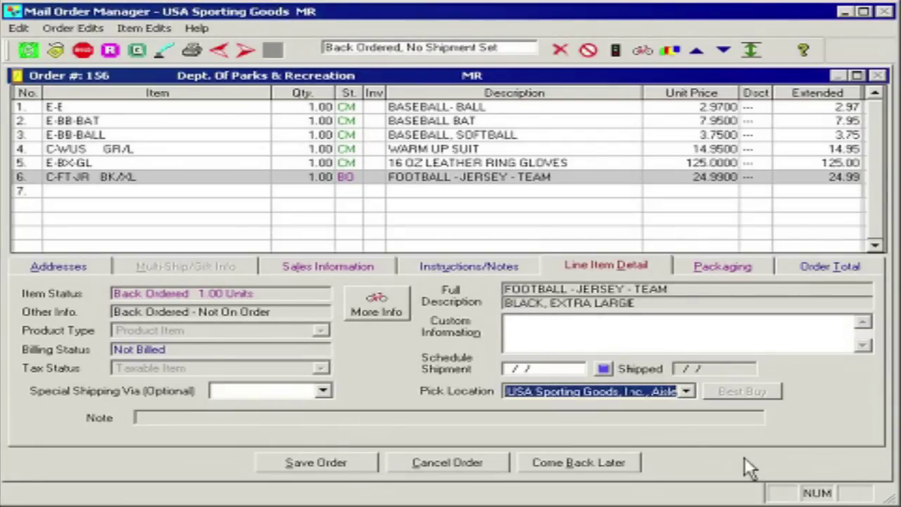
type("BB-BALL2")
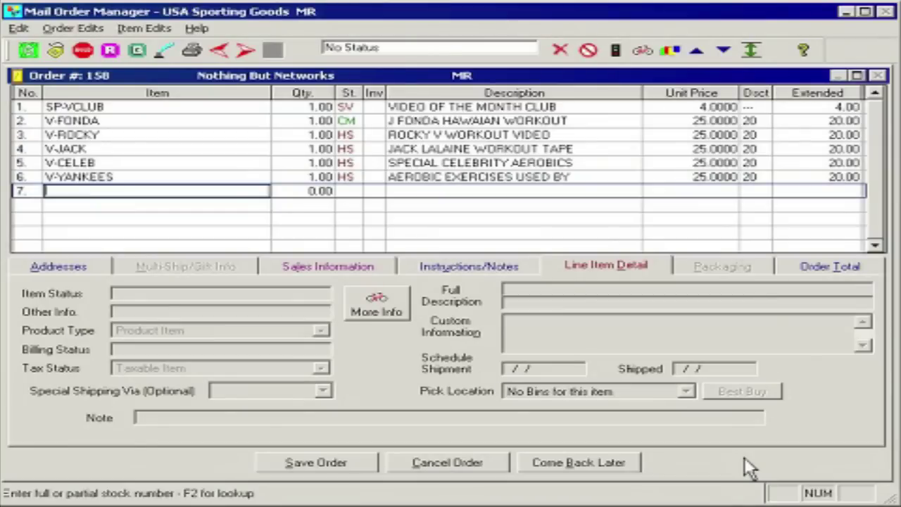
- Save order 158 with Alt+S
key("alt+s")
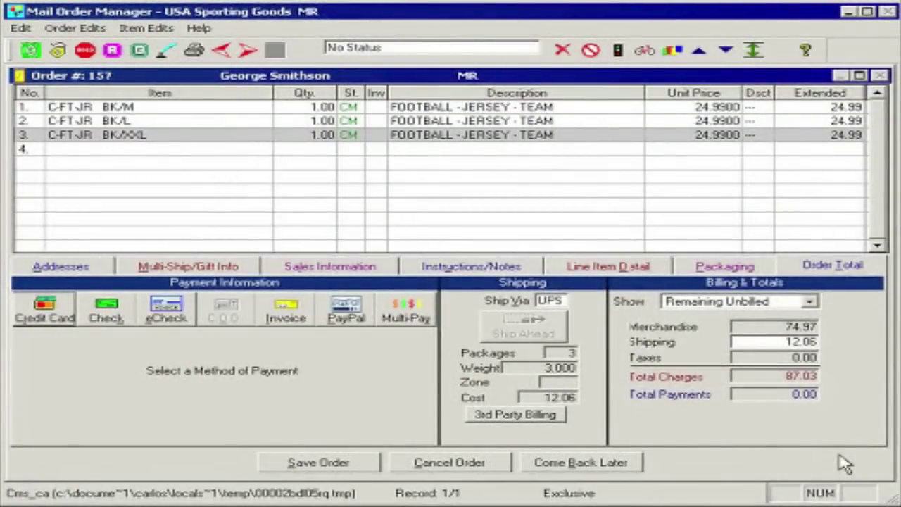
- Hold the XXL jersey until 11/21/2006 and return to the order's totals
left_click(810, 301)
left_click(84, 51)
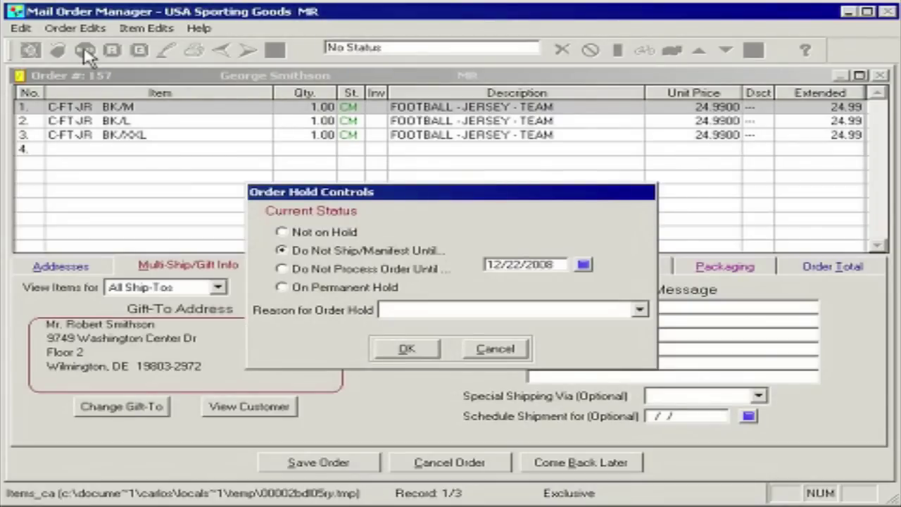
left_click(412, 350)
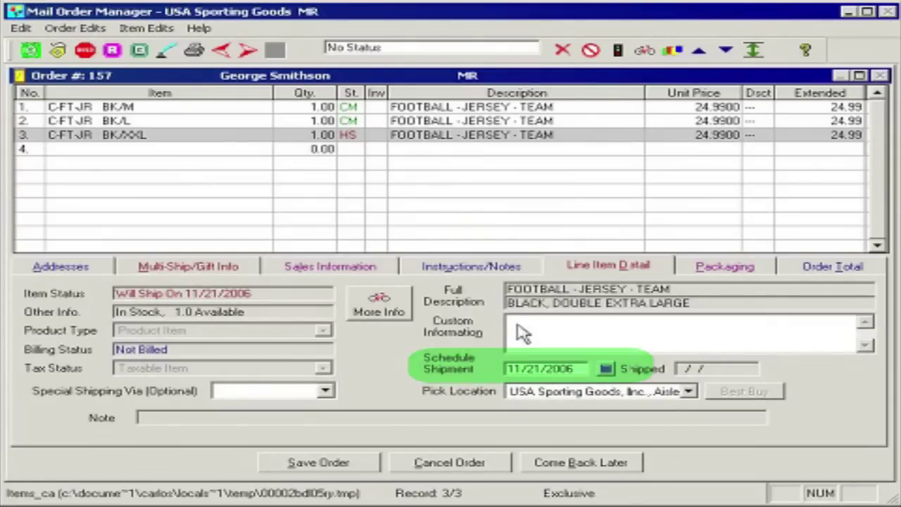
left_click(824, 268)
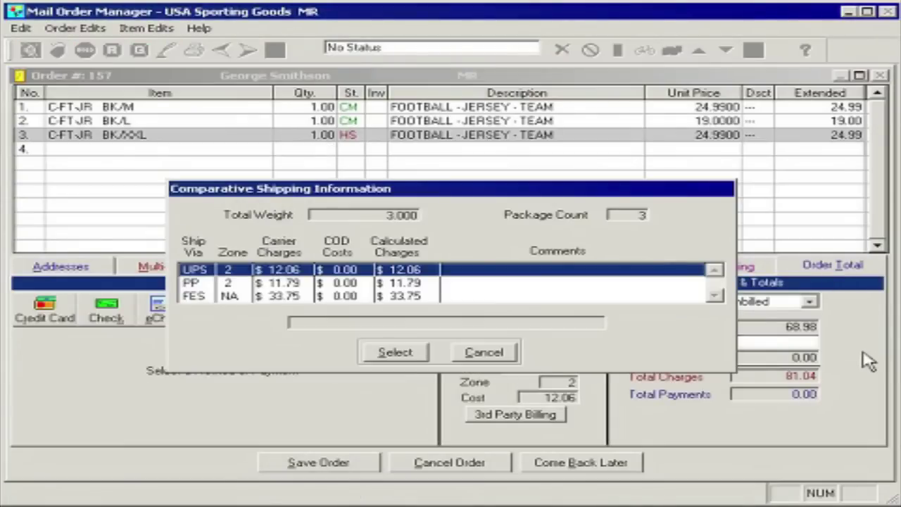
- Select UPS at 12.06 as the order's shipping carrier
left_click(394, 352)
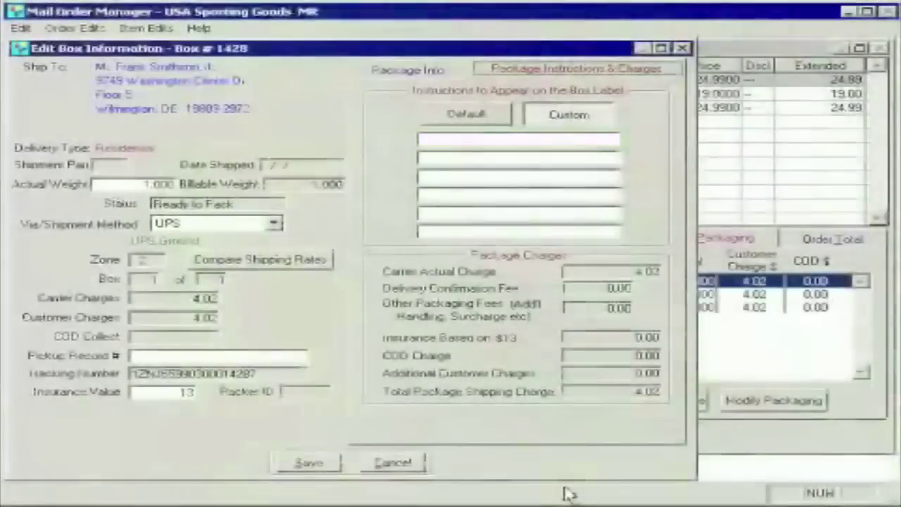
- Enter 'Do Not Leave at Reception Desk' as box 1428's label line and return to package details
type("D")
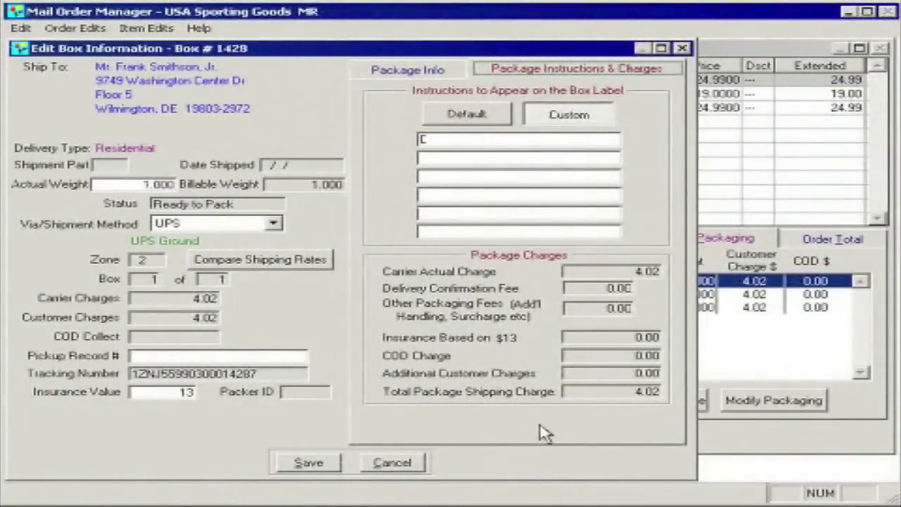
type("o Not Leave at Rec")
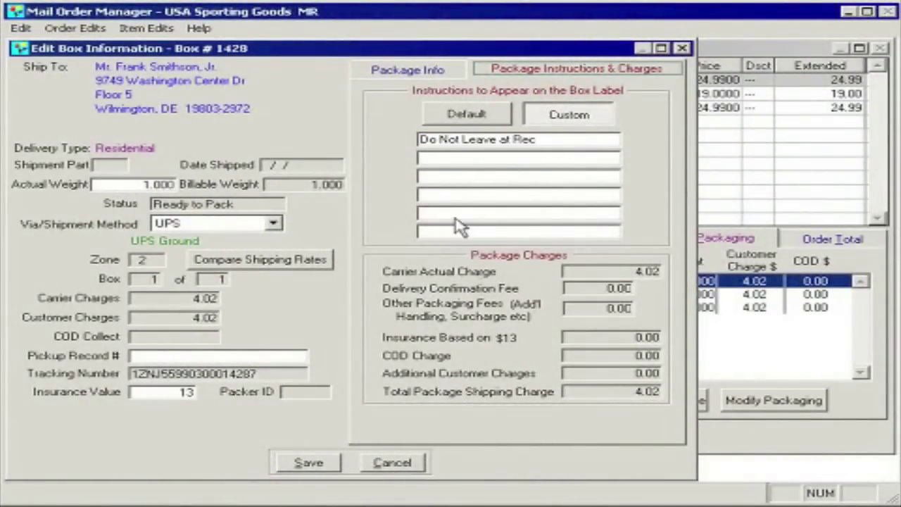
type("eption Desk")
left_click(398, 70)
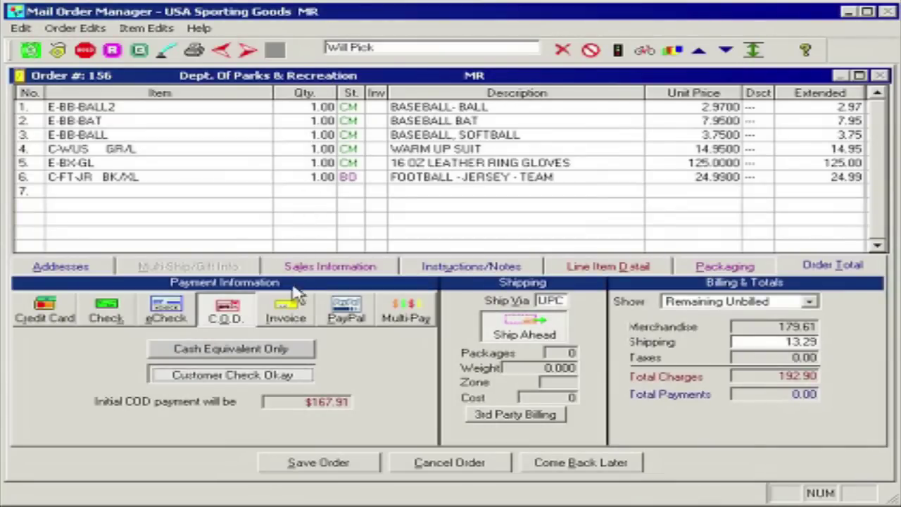
- Cycle order 156's payment through Invoice, C.O.D. and Check, ending on Visa credit card for 160.41
left_click(288, 314)
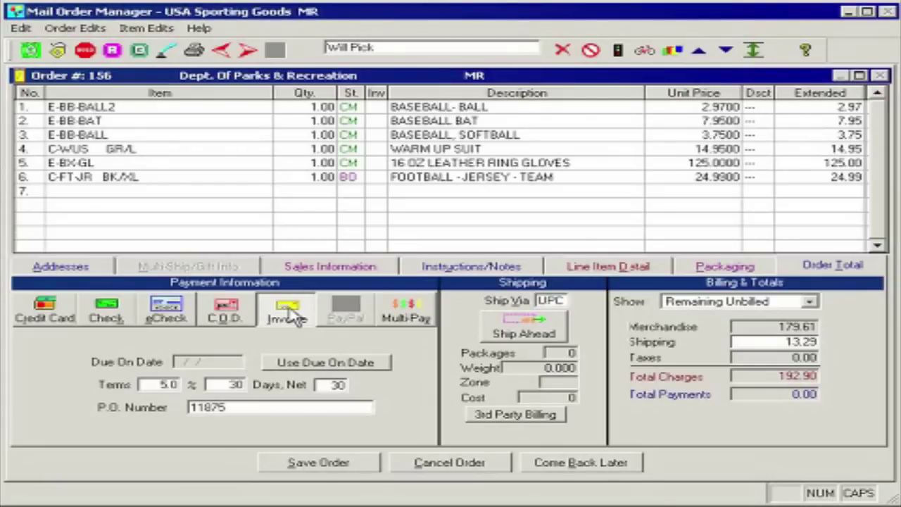
left_click(223, 316)
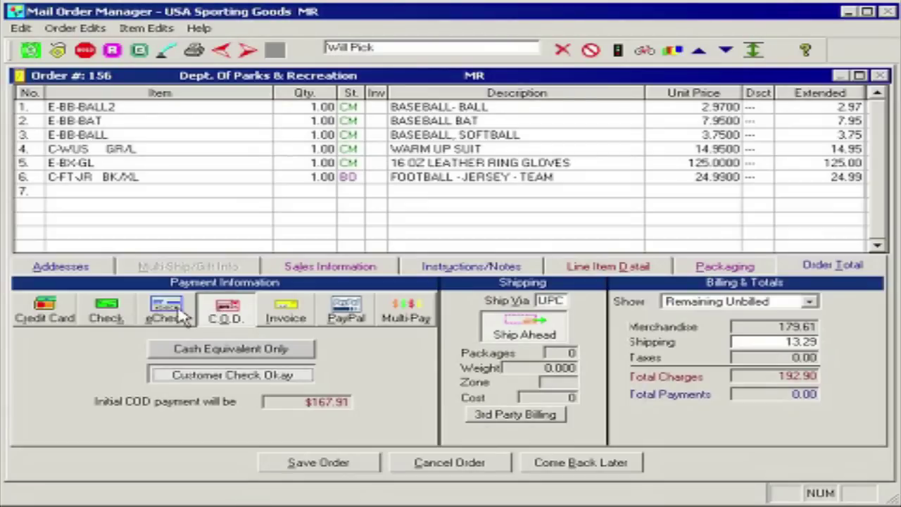
left_click(105, 315)
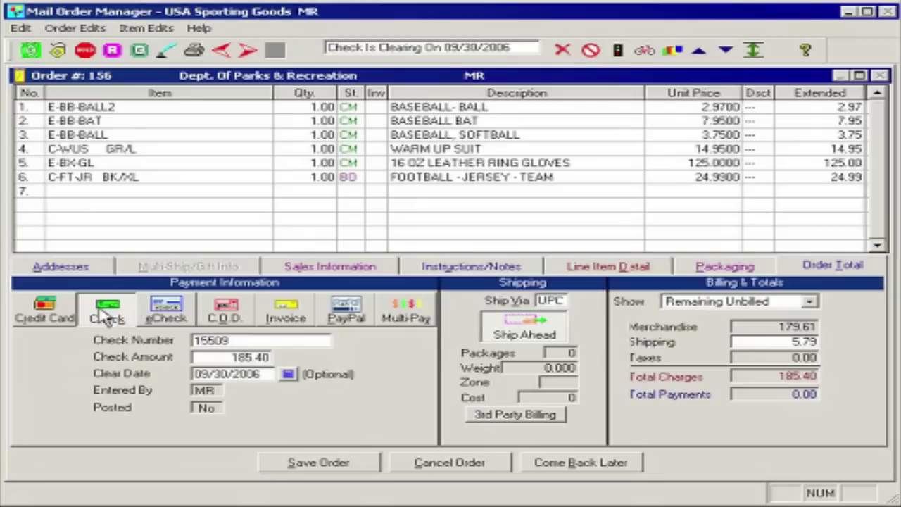
left_click(48, 315)
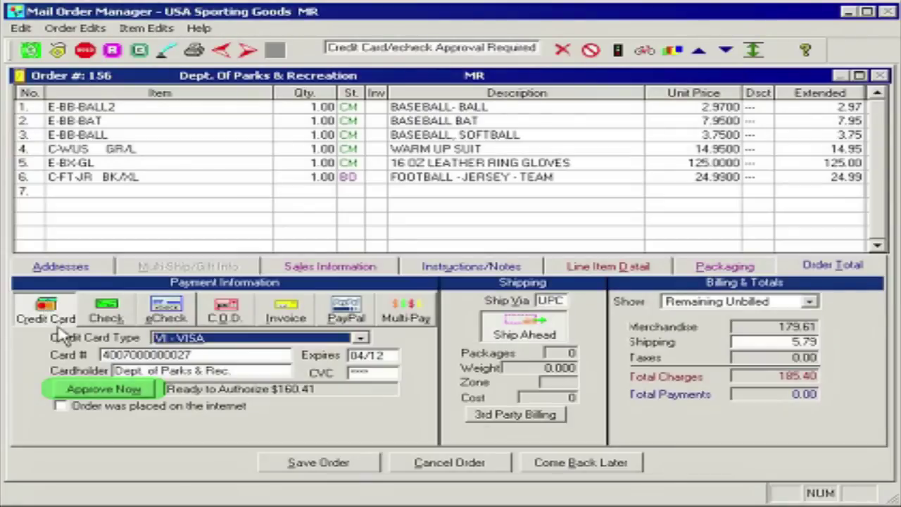
- Approve order 156's credit card charge, then switch payment to an eCheck for 160.41
left_click(98, 389)
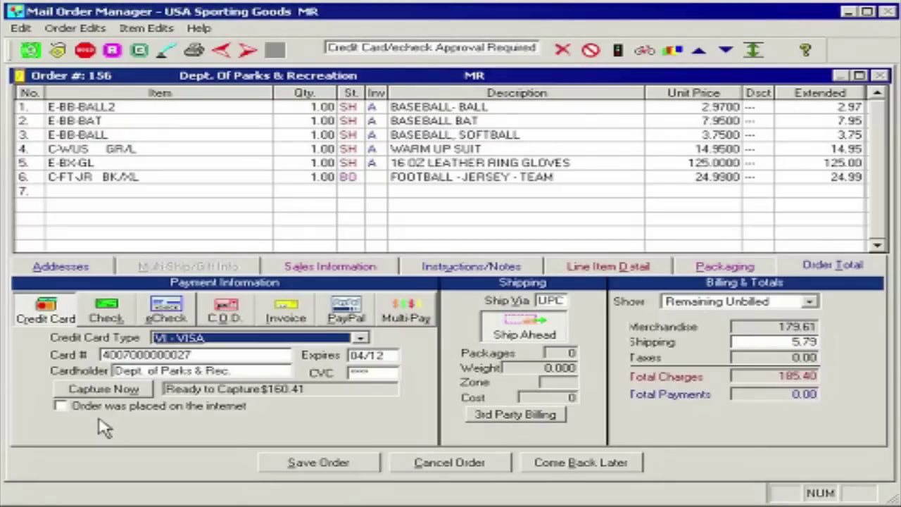
left_click(167, 311)
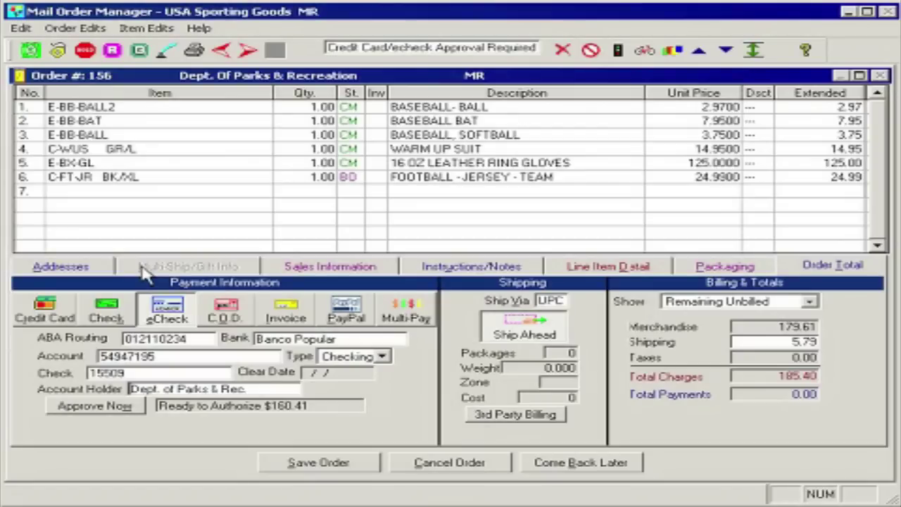
- Try PayPal, then split order 156's payment into 135.40 C.O.D. plus 50.00 Visa
left_click(350, 313)
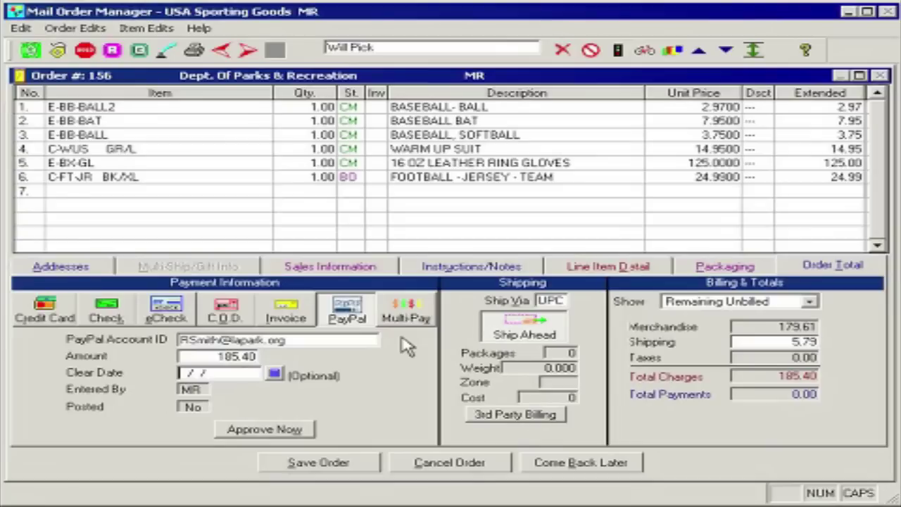
left_click(407, 311)
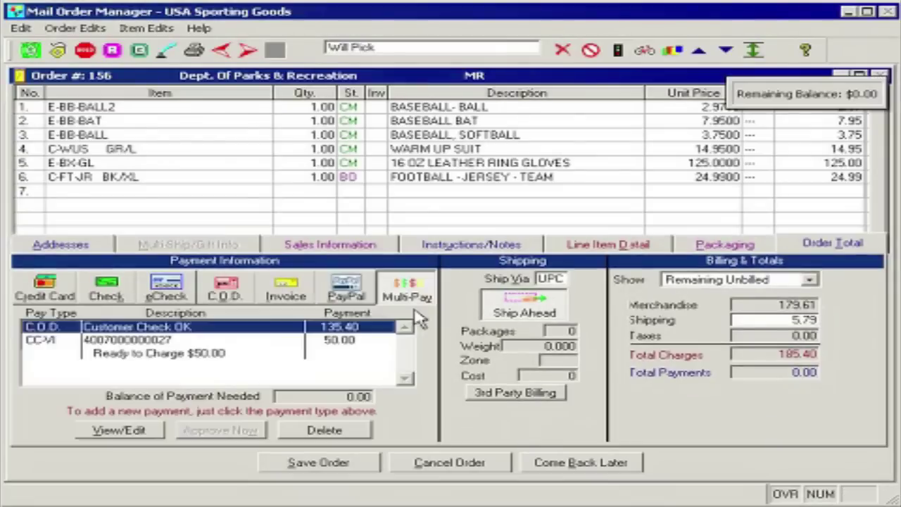